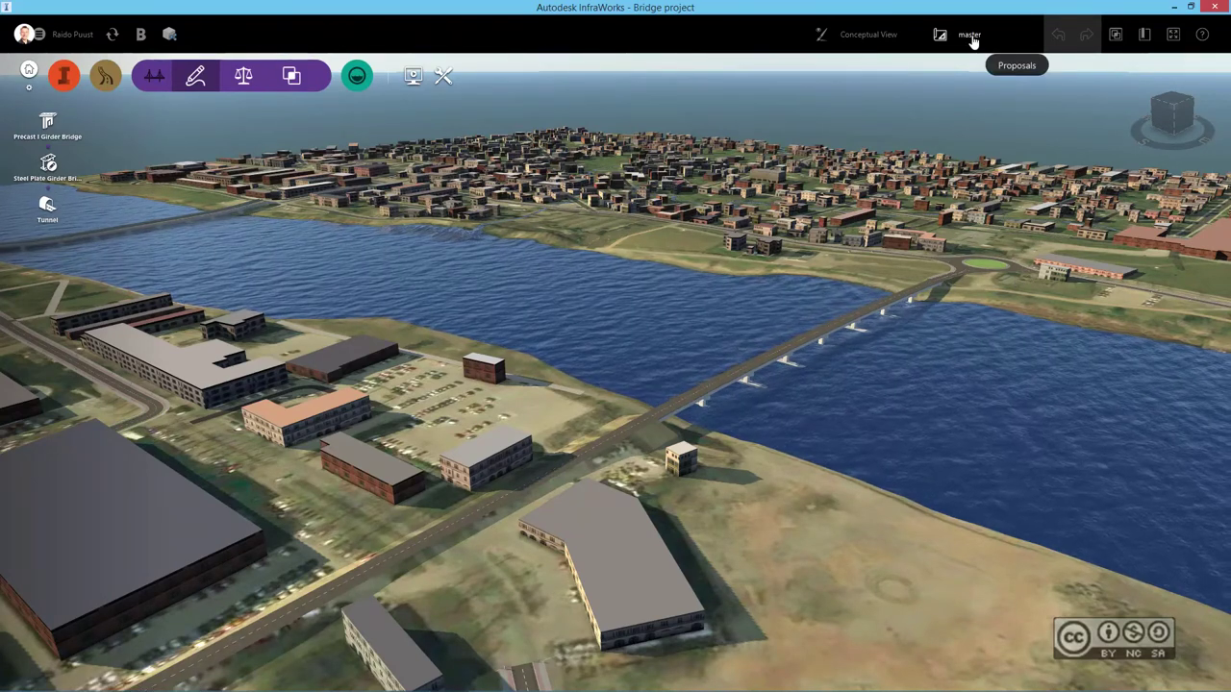
Add a new proposal named IntersectionOption2 and make it the active proposal
click(970, 37)
click(957, 55)
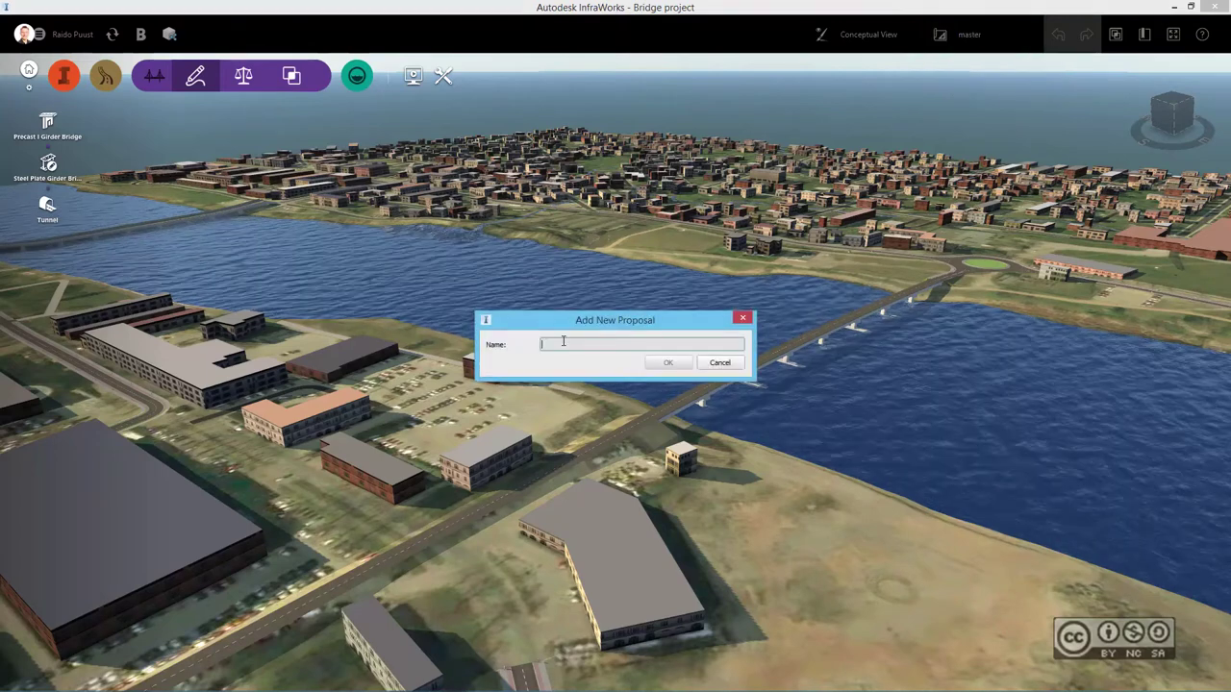
text(1)
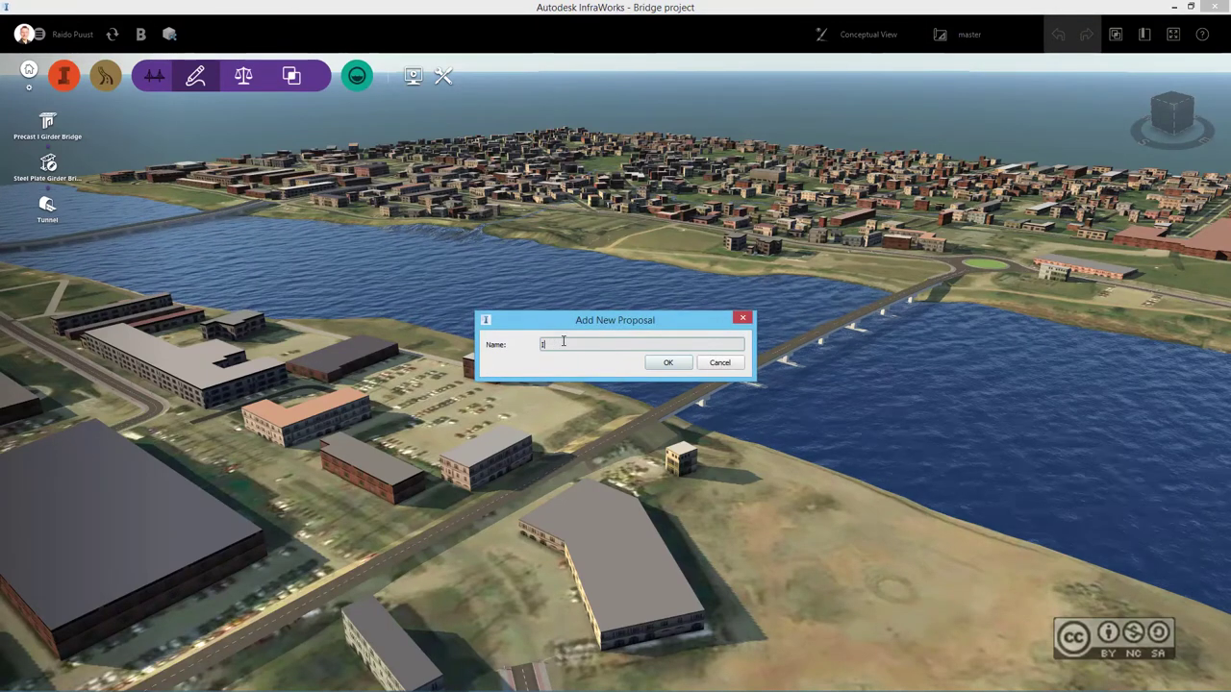
text(ntersectionOption2)
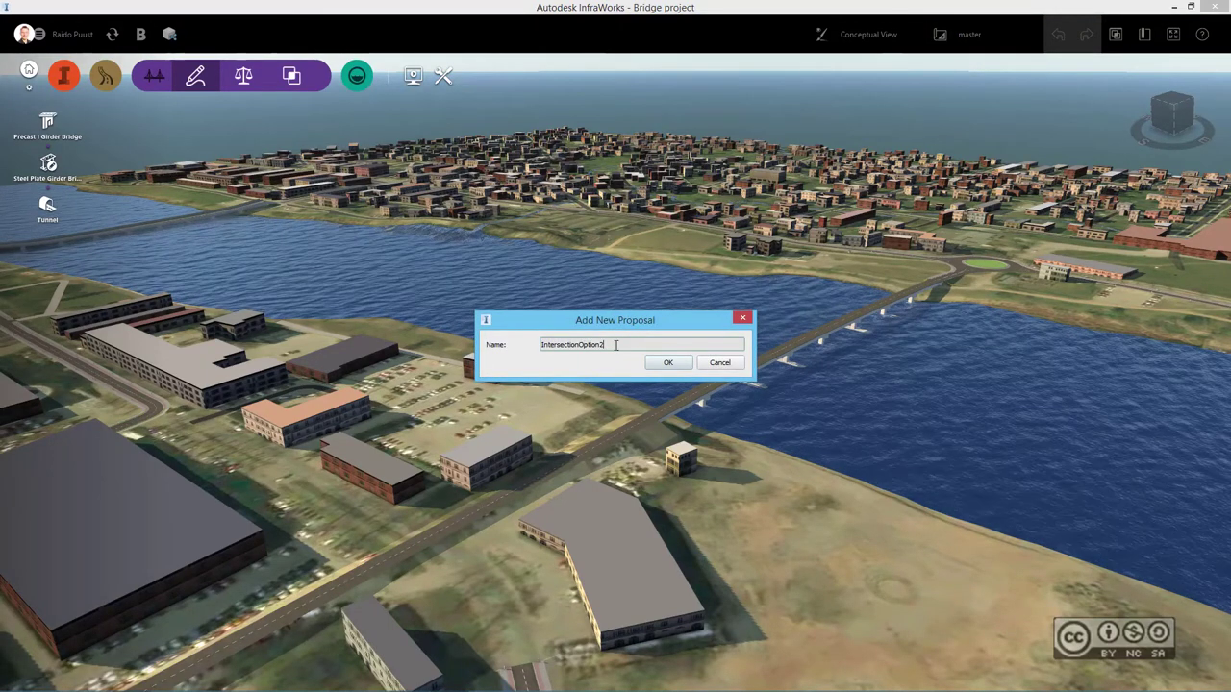
click(667, 362)
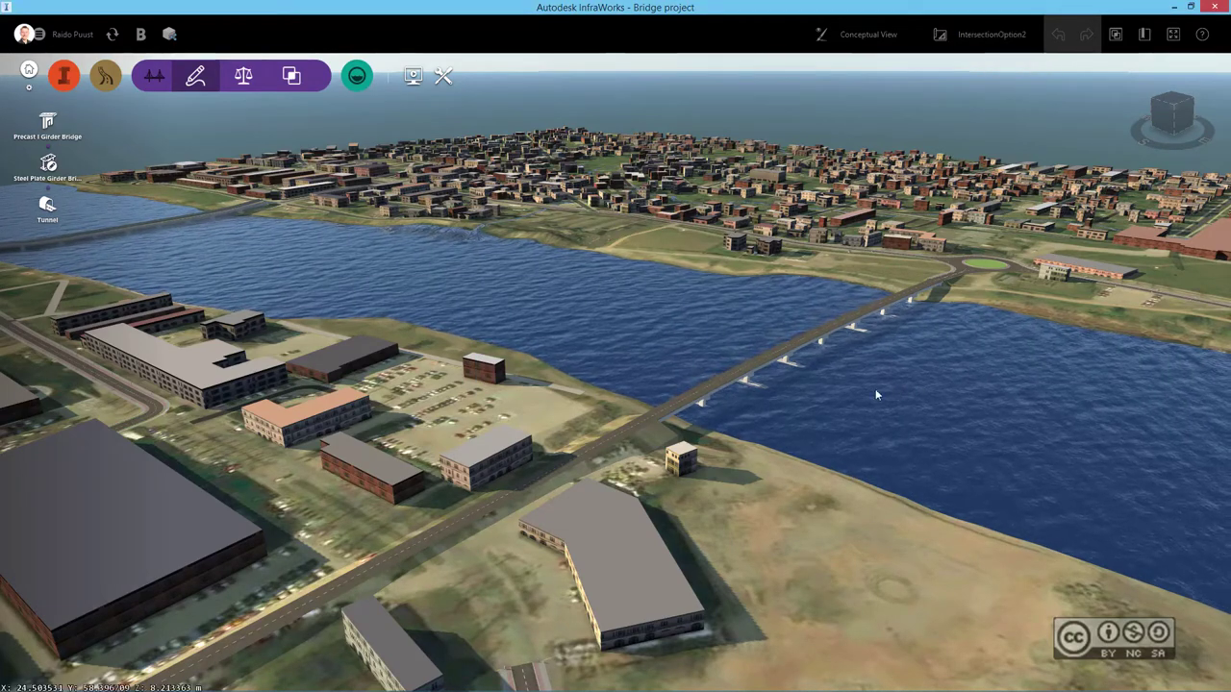
scroll(581, 415, up, 5)
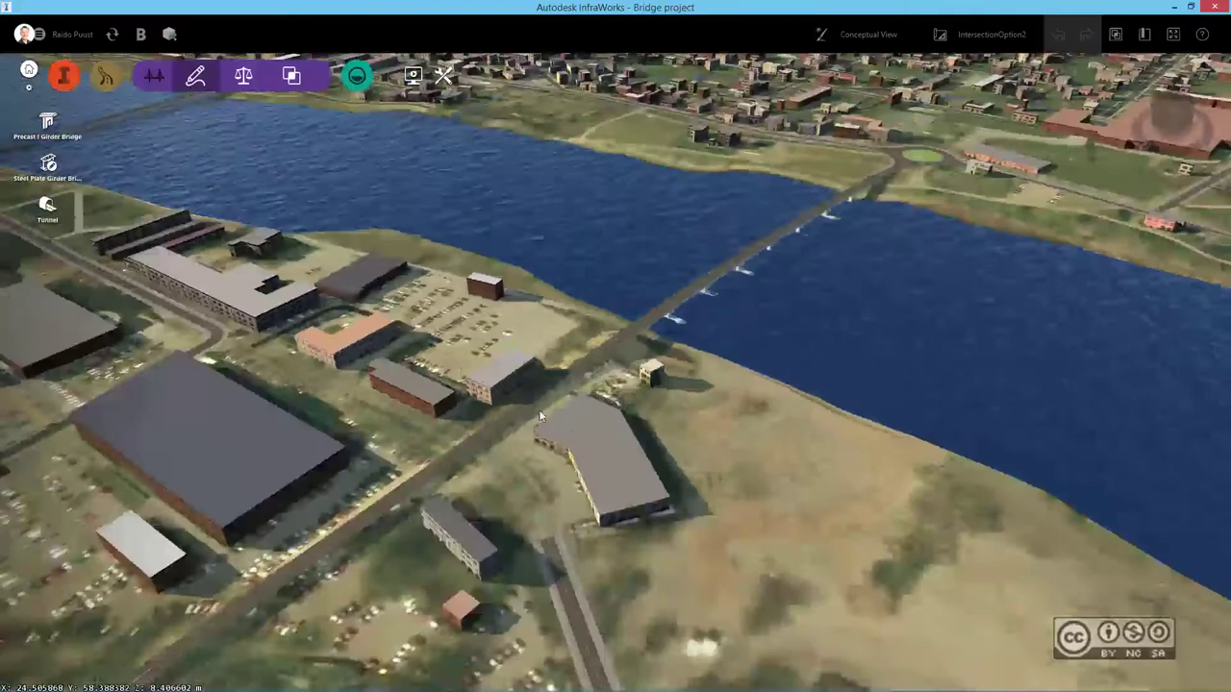
scroll(539, 416, down, 5)
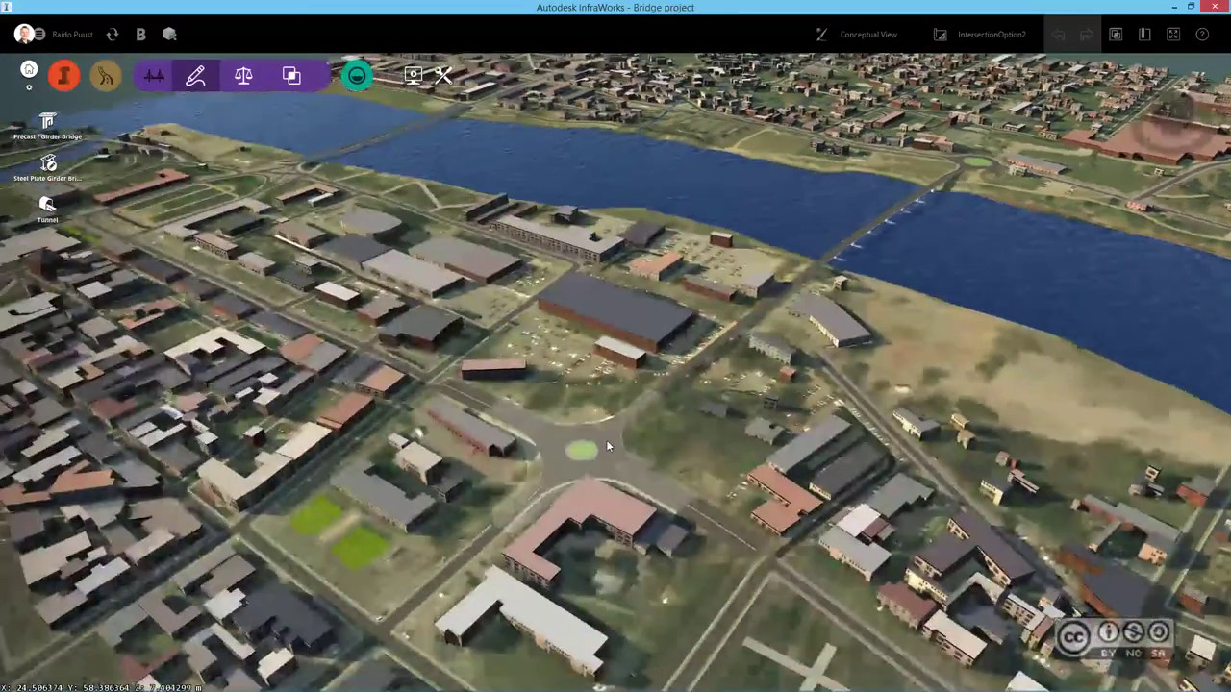
Change the roundabout's junction type to Intersection
click(607, 445)
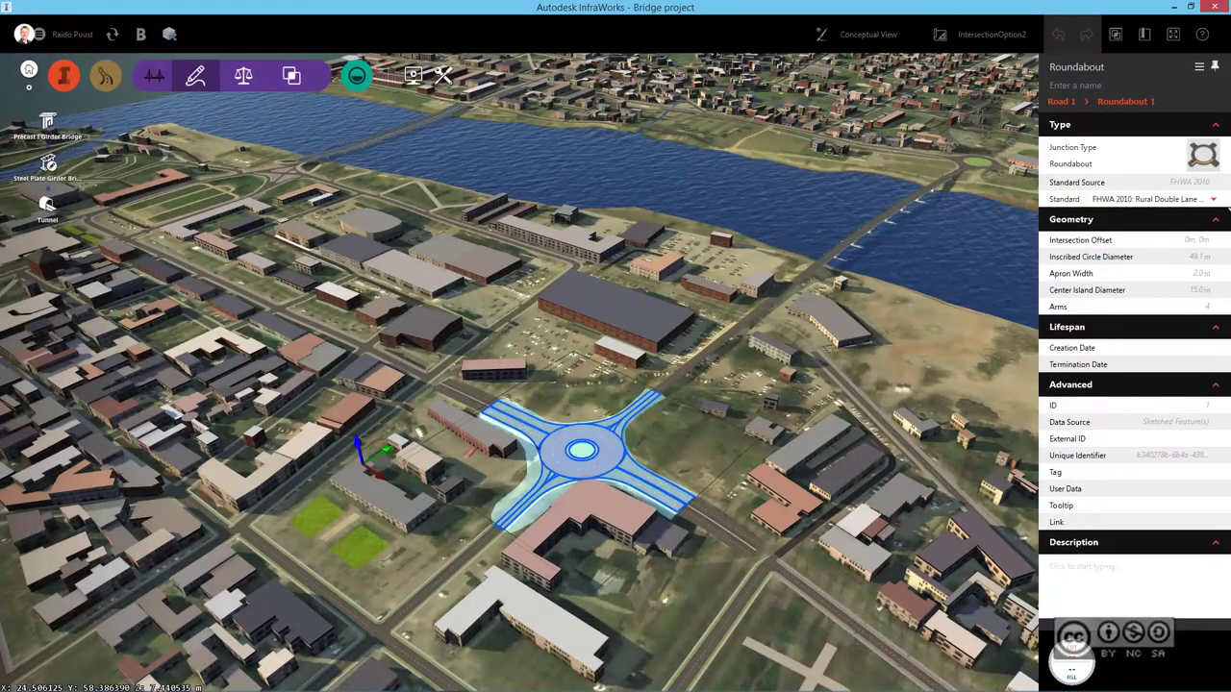
click(1202, 156)
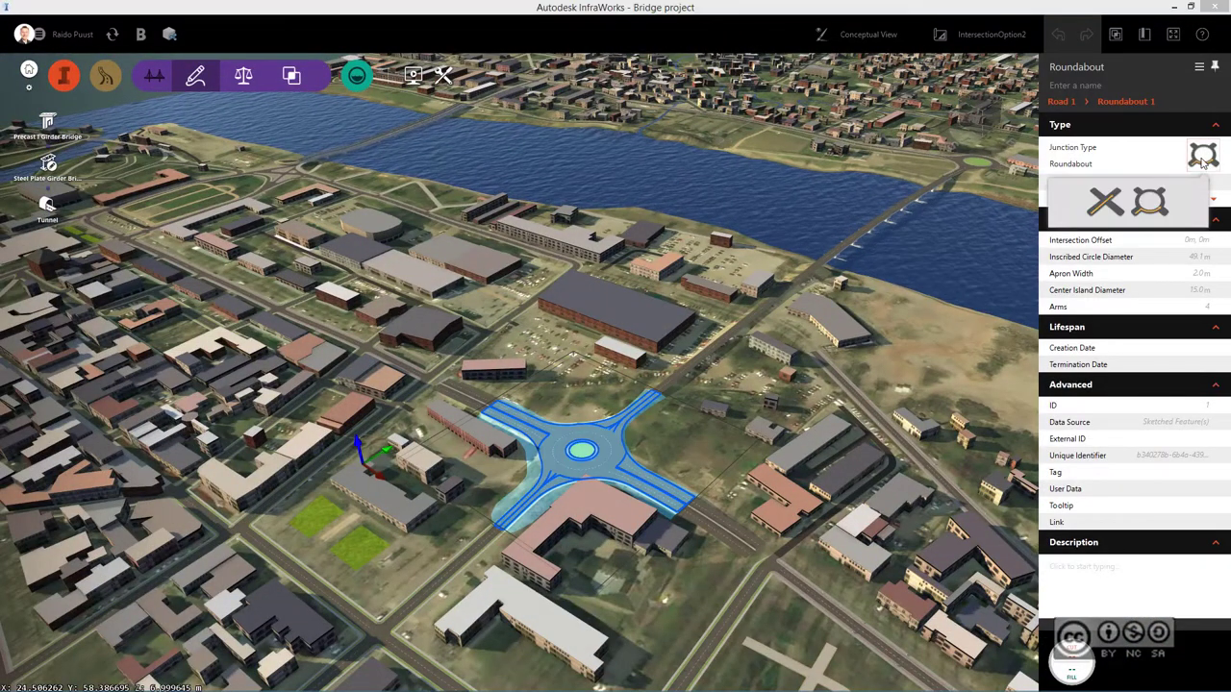
click(1106, 202)
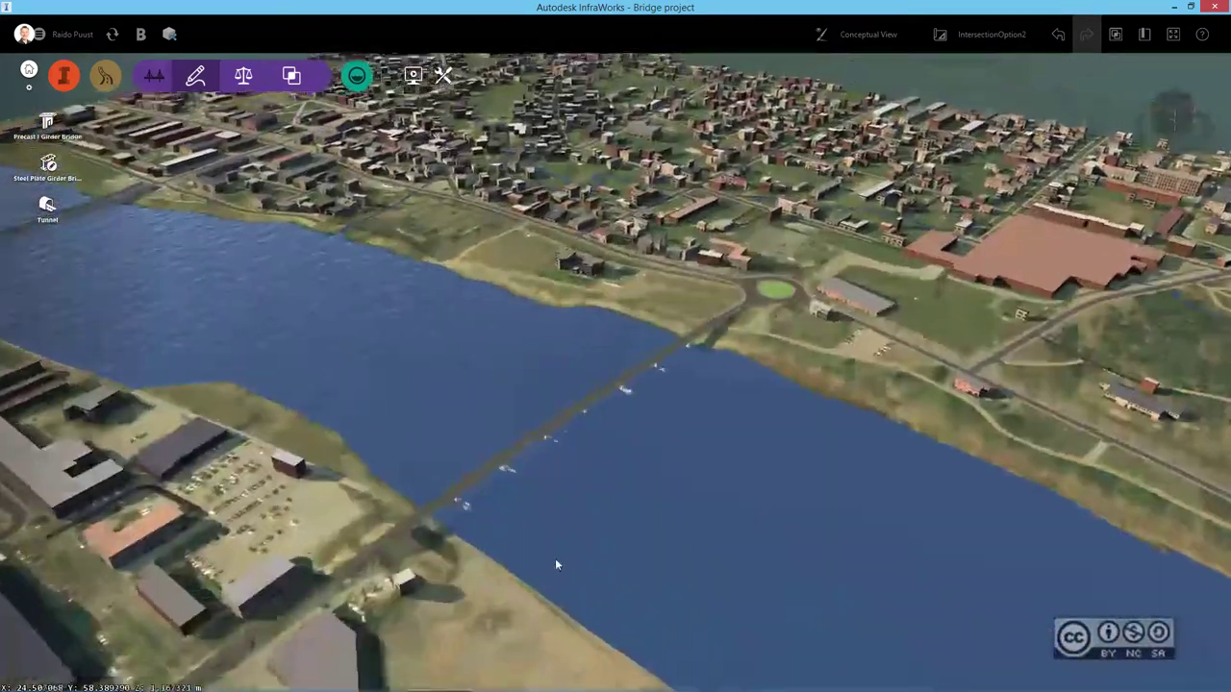
Inspect the far bridge-end intersection, then orbit the view back over the river
click(746, 295)
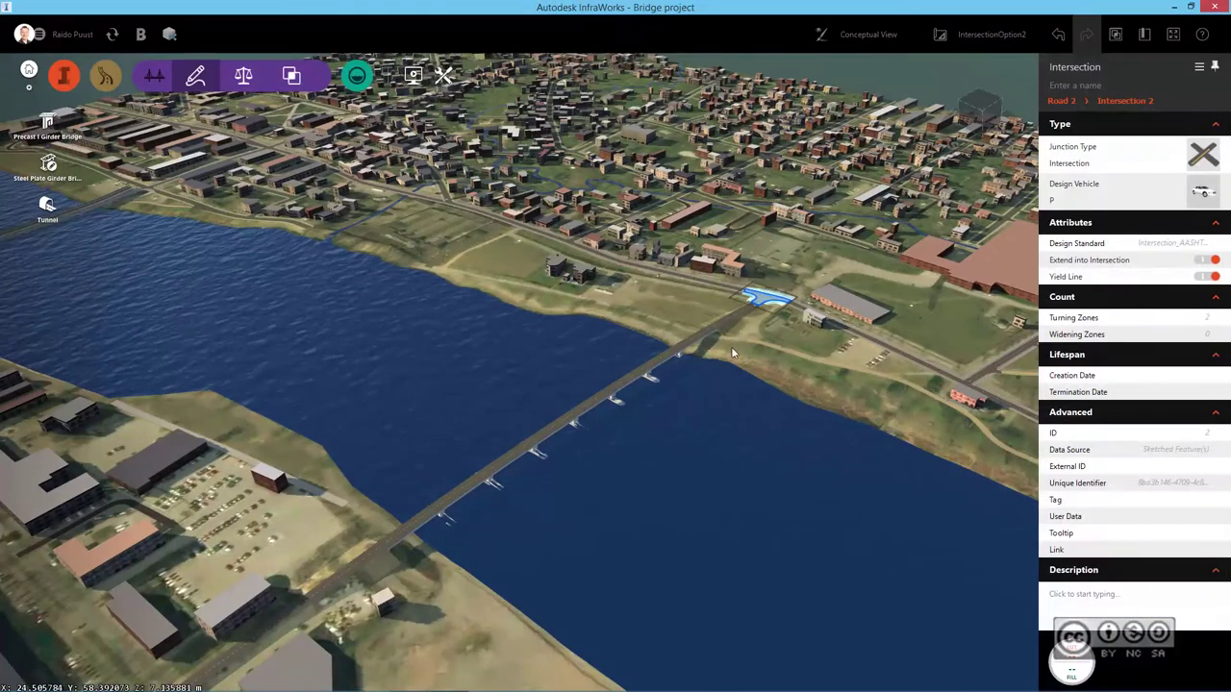
click(765, 337)
shift+middle_drag(765, 337, 649, 268)
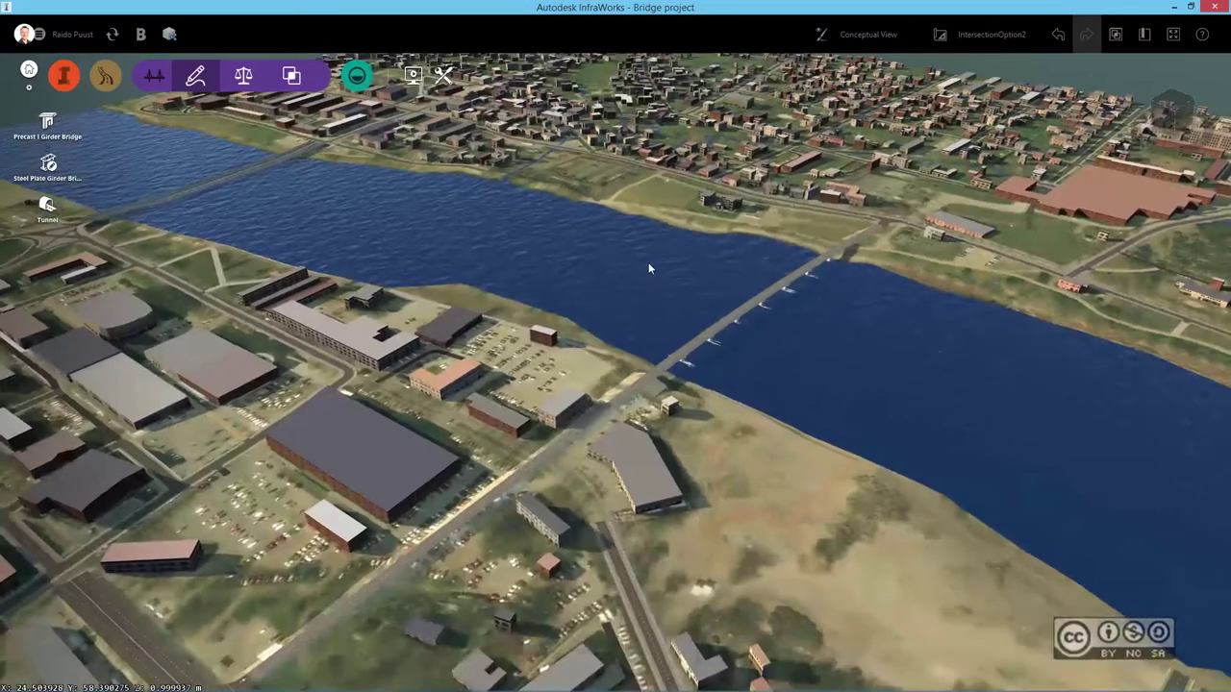
middle_drag(738, 501, 777, 449)
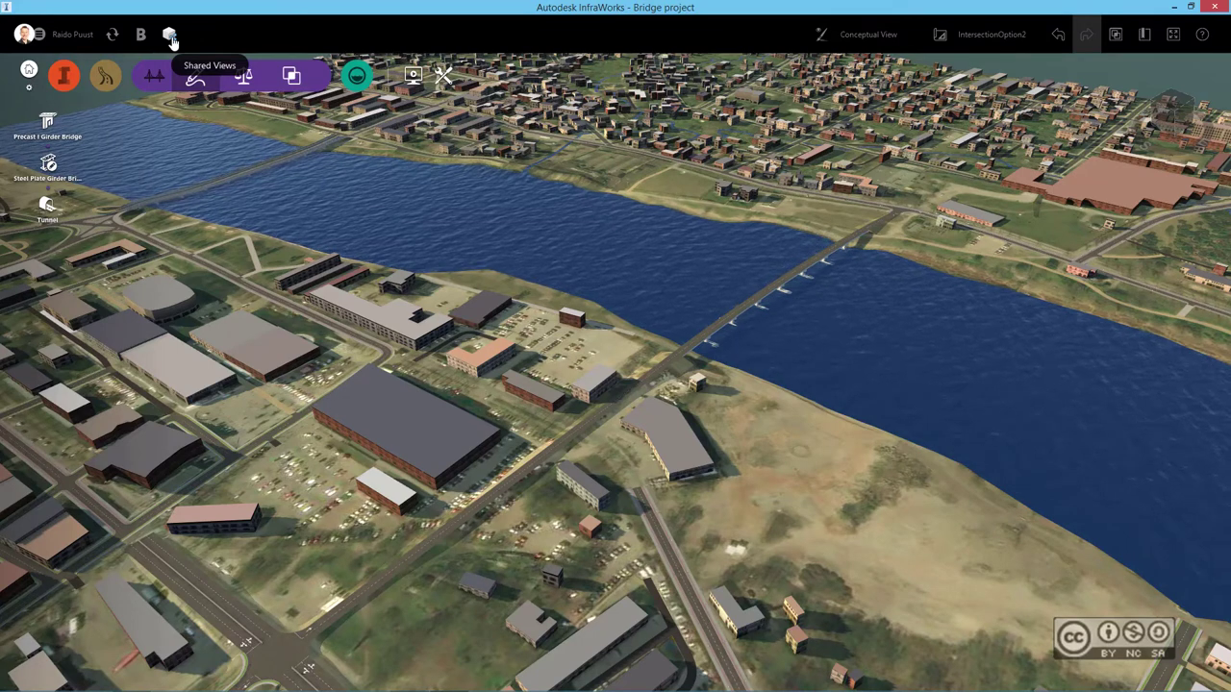
Sync the Bridge model changes to the cloud and launch BIM 360
click(111, 37)
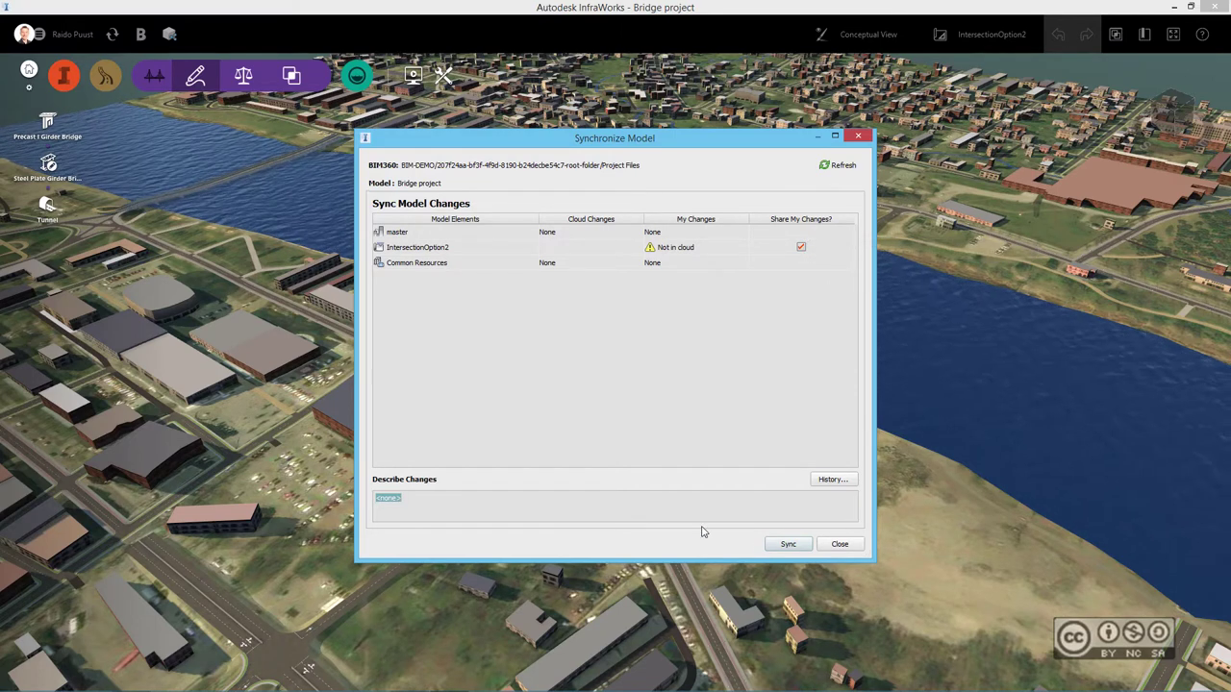
click(788, 544)
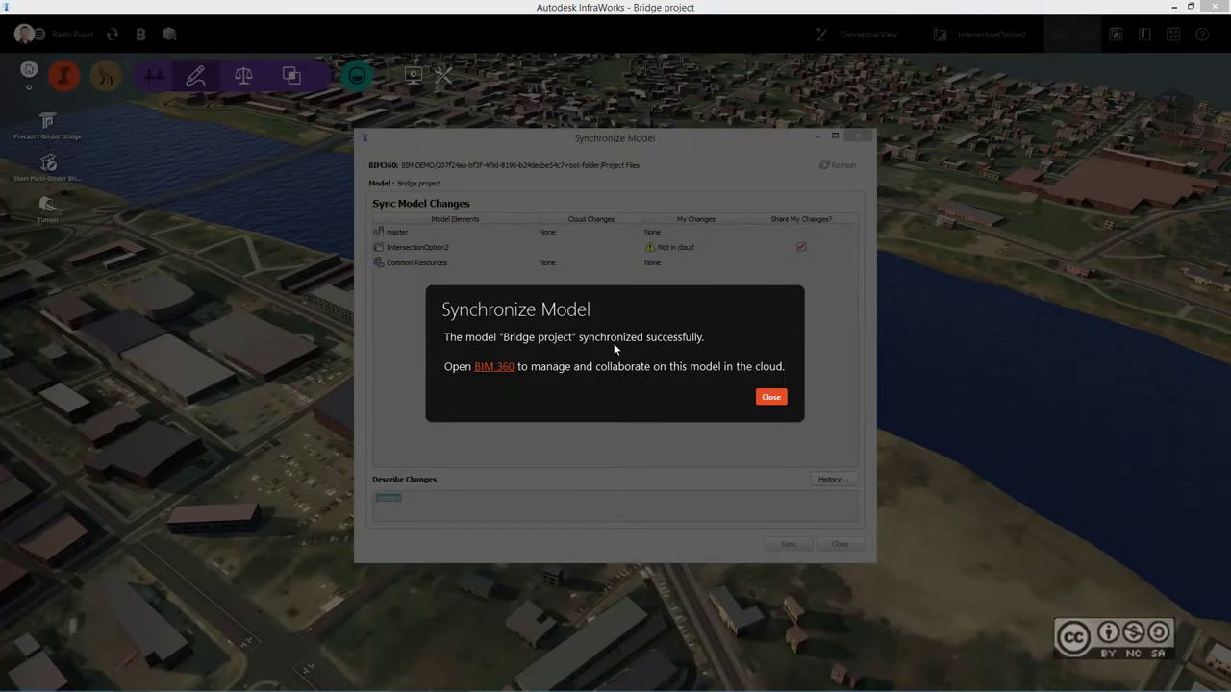
click(770, 397)
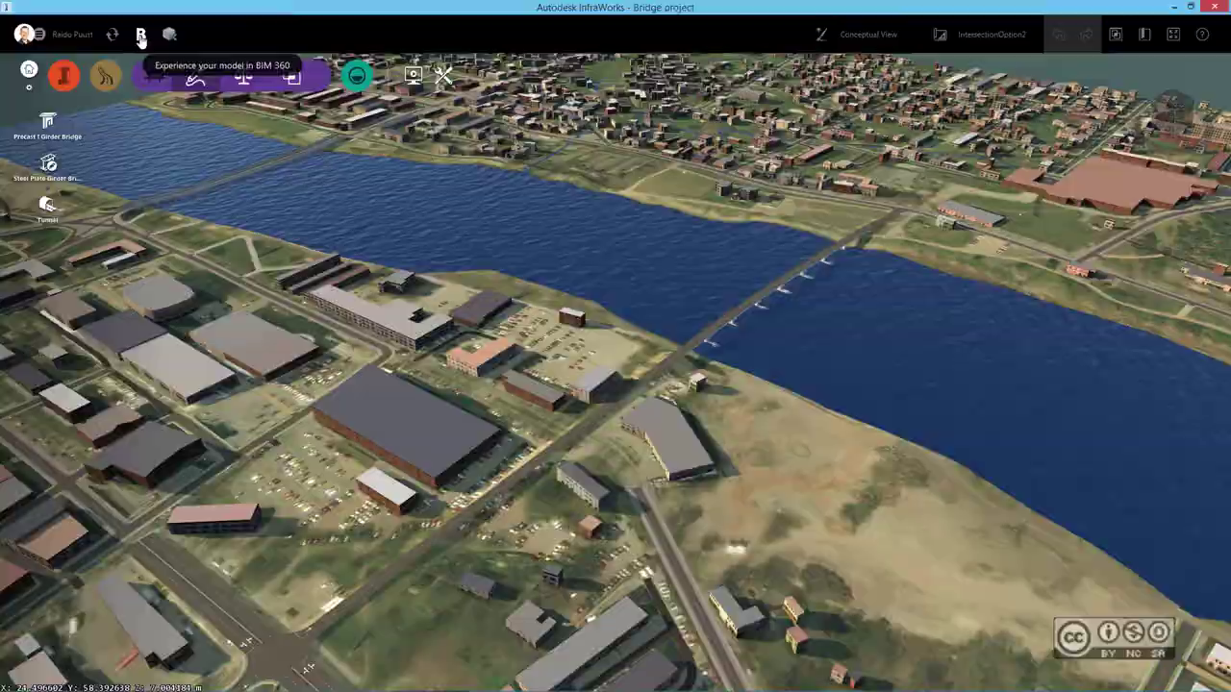
click(141, 36)
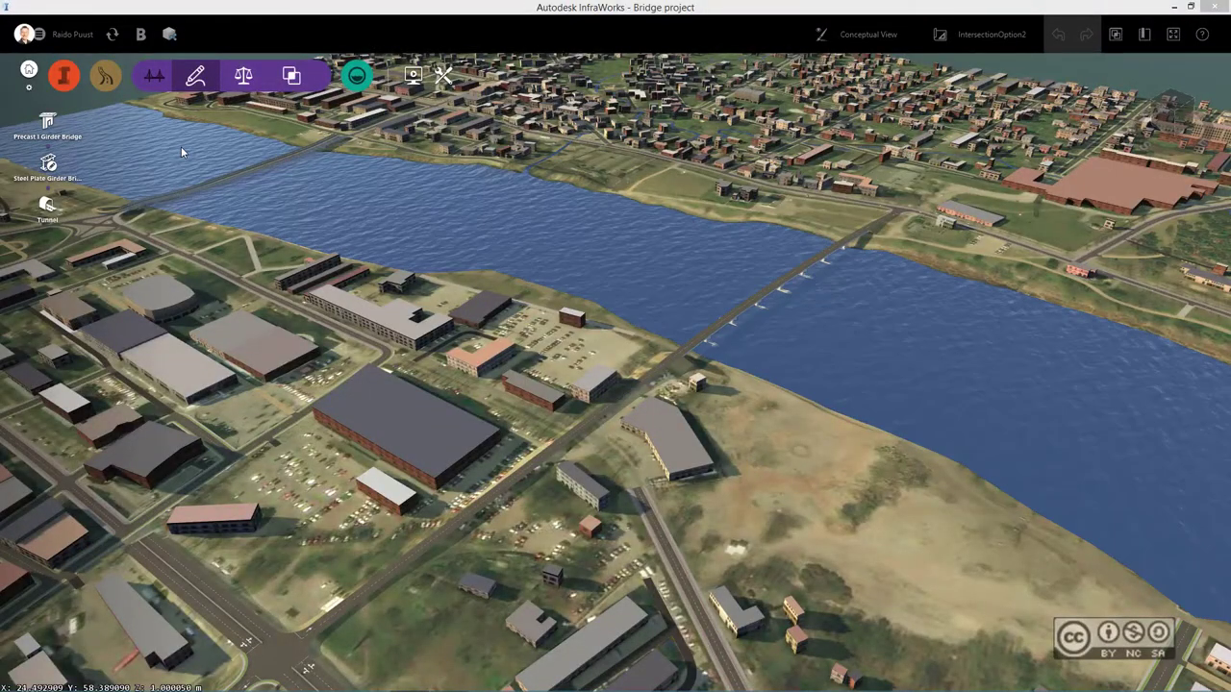
Load the IntersectionOption2 3D view in BIM 360 and orbit to an oblique river view
click(140, 36)
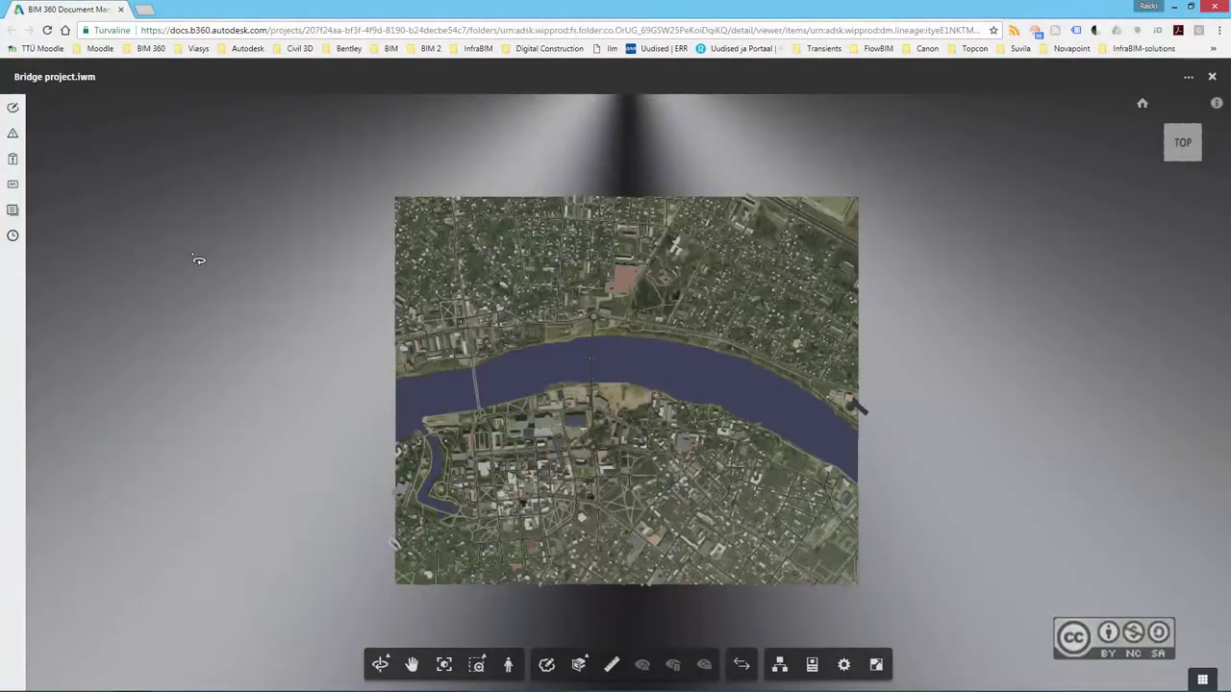
click(11, 212)
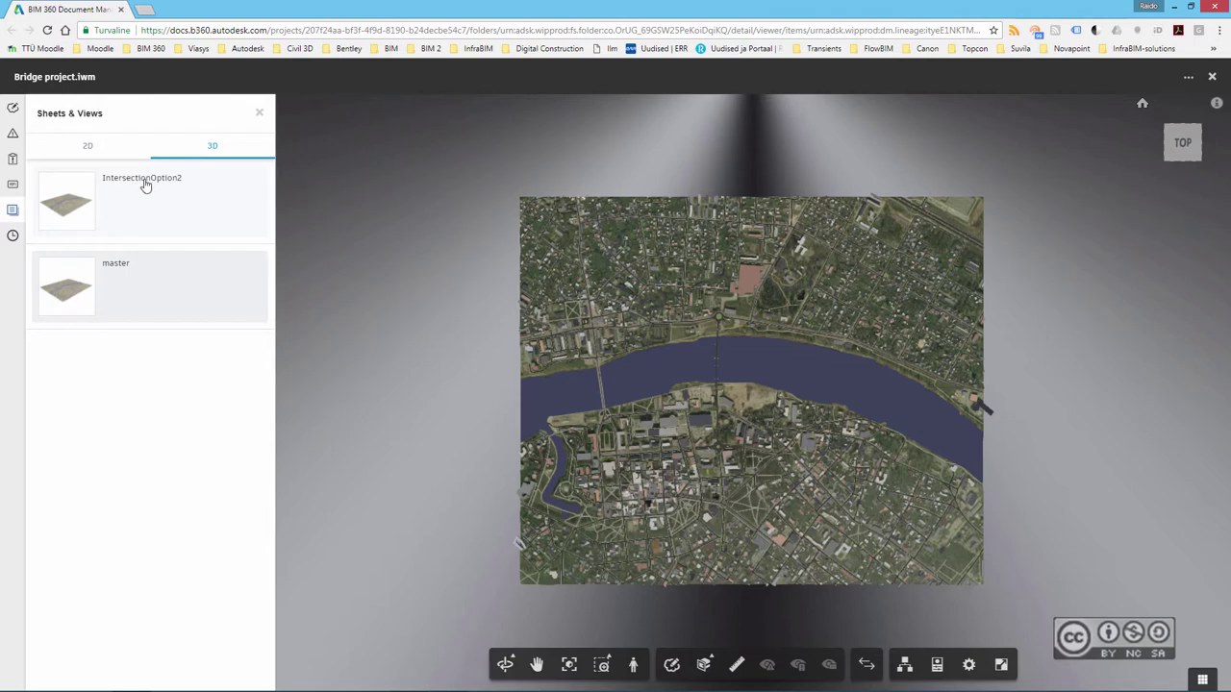
click(199, 198)
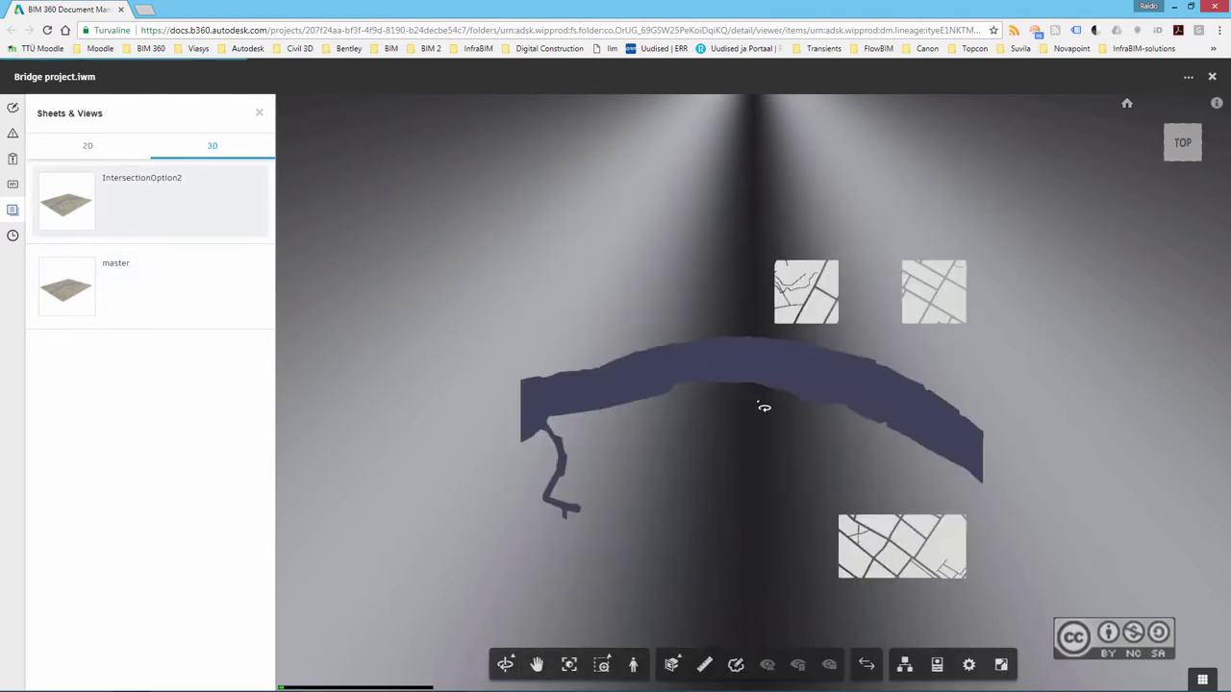
scroll(732, 339, up, 3)
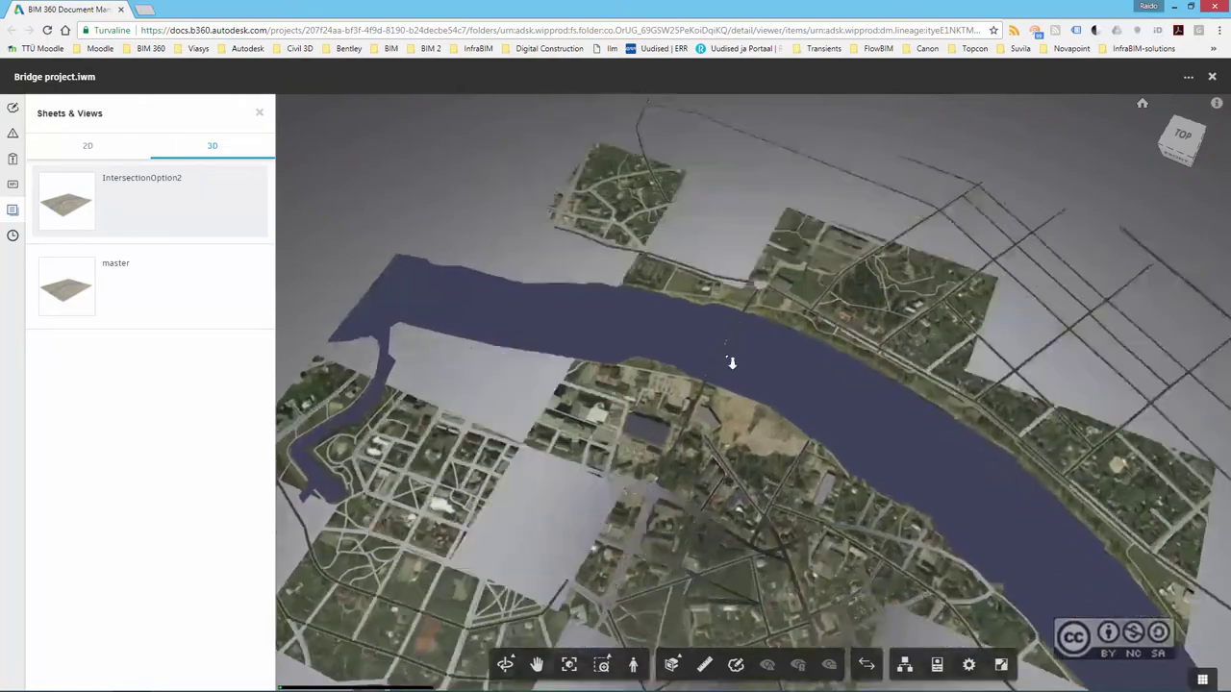
scroll(731, 356, up, 3)
drag(749, 487, 596, 525)
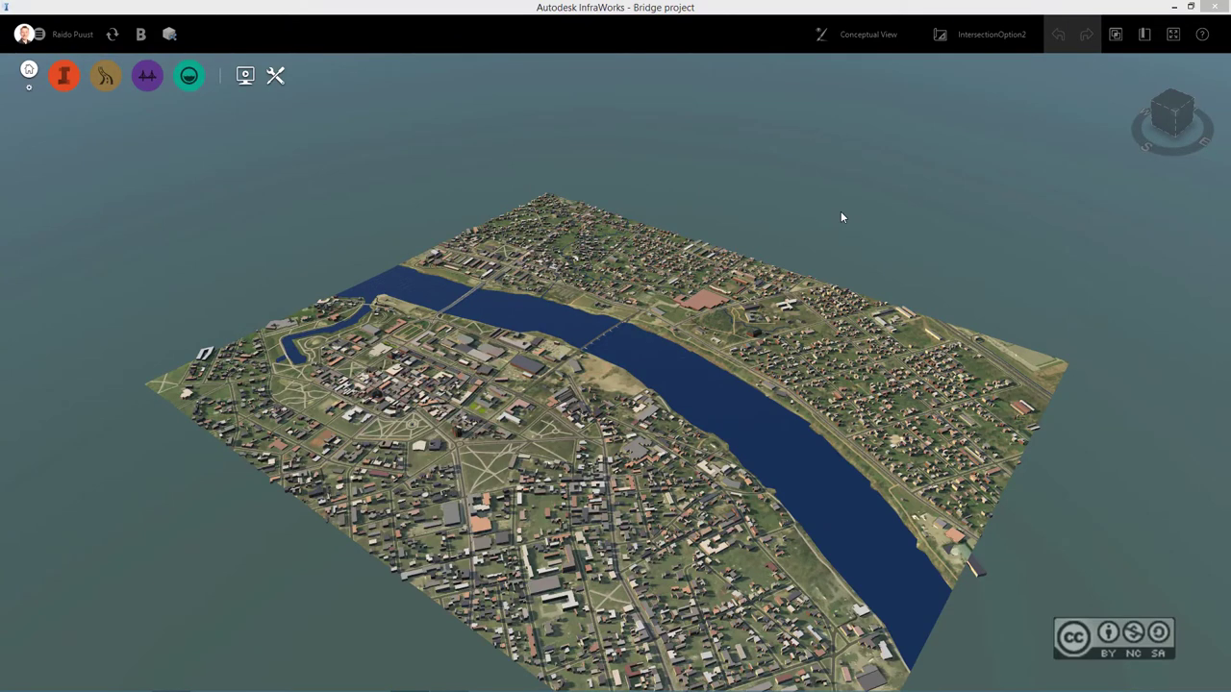
Open Shared Views, listing 'Tartu test' and 'Tartu test - stsenaariumiga'
click(170, 36)
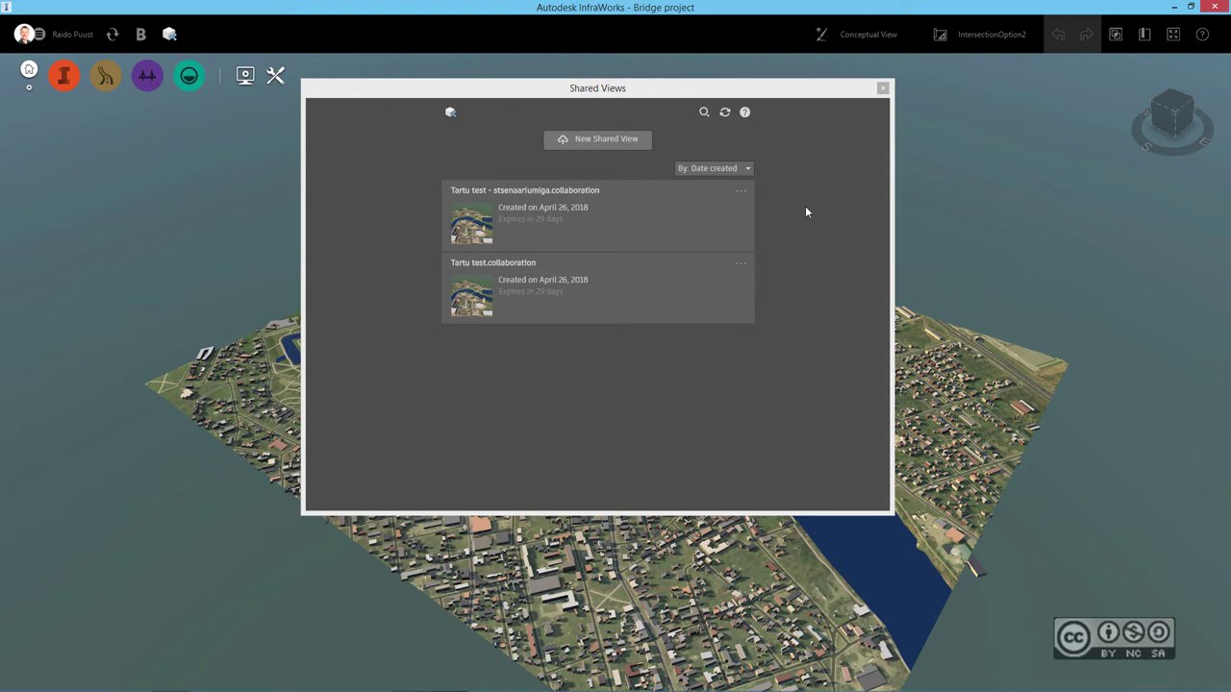
Upload the entire Bridge model as a new shared view
click(596, 144)
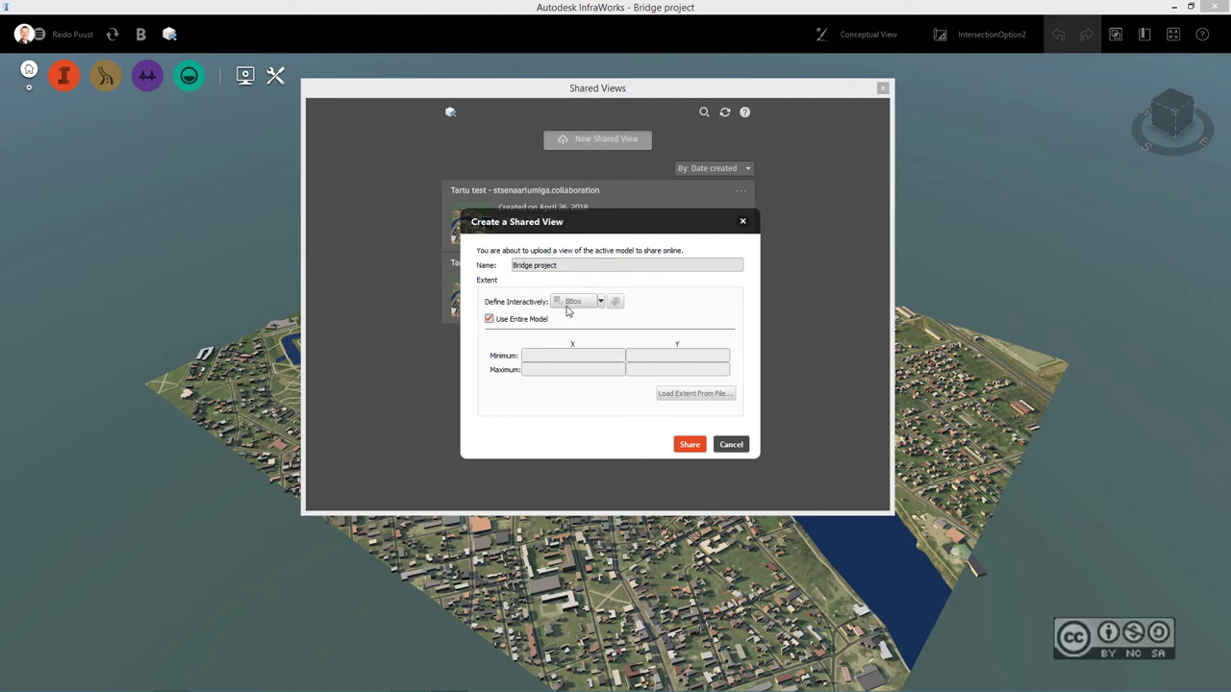
click(488, 318)
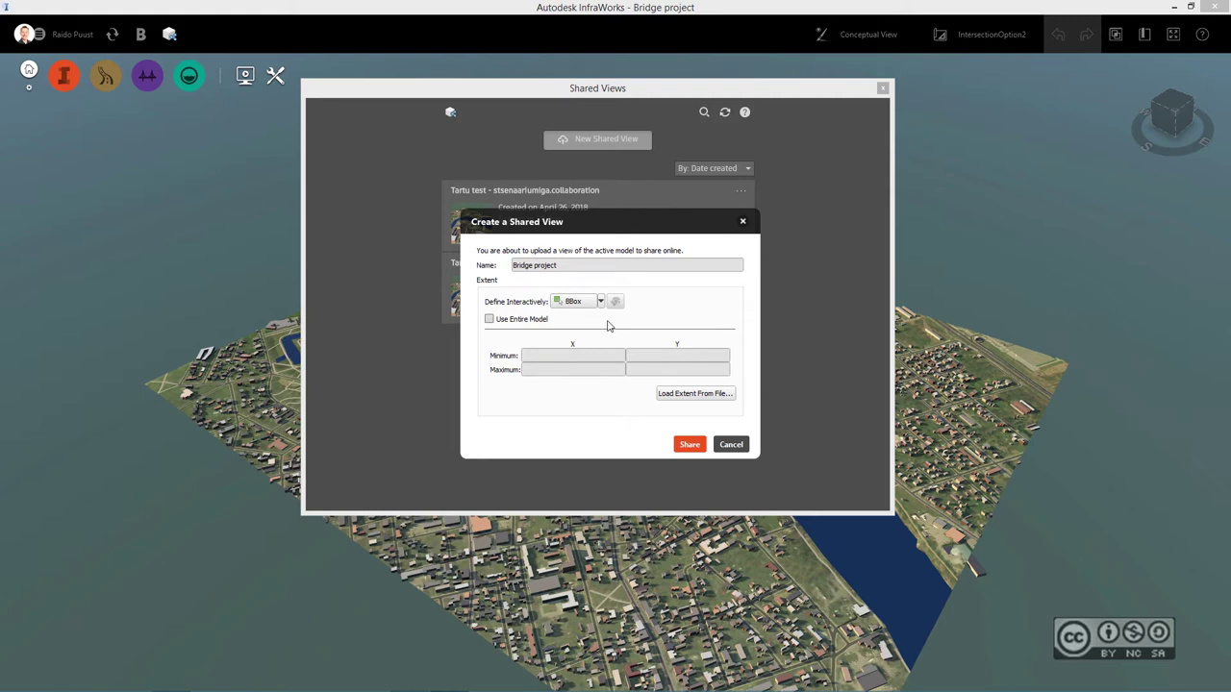
click(488, 319)
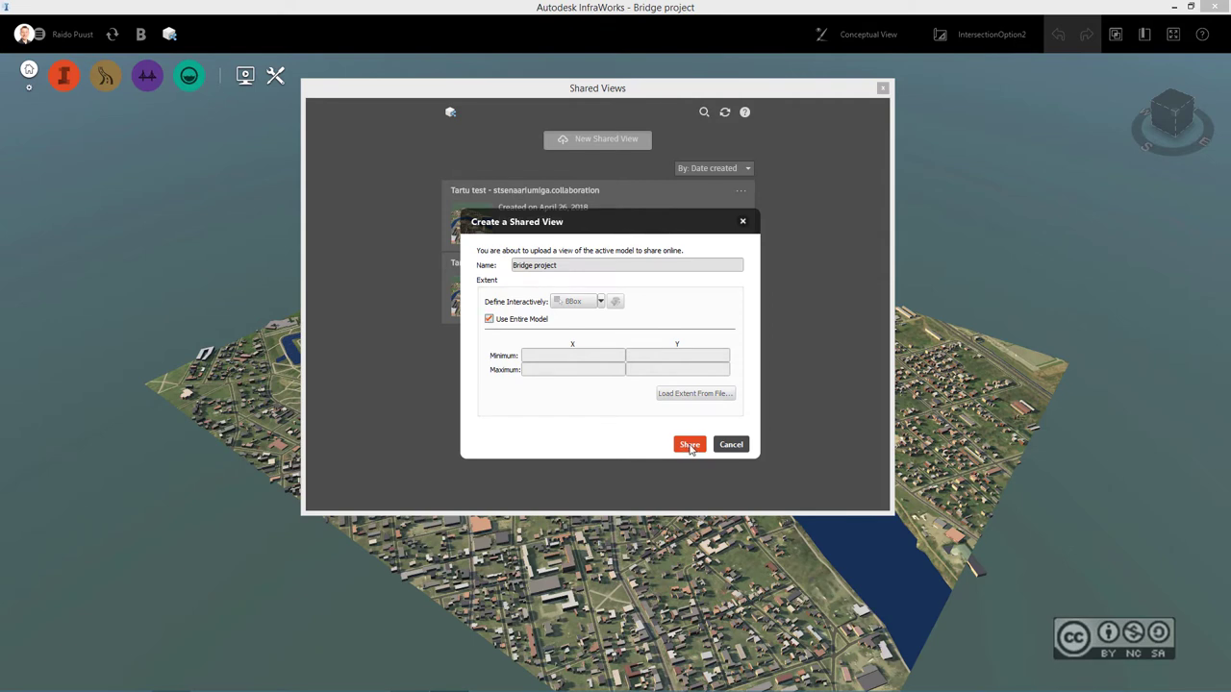
click(690, 446)
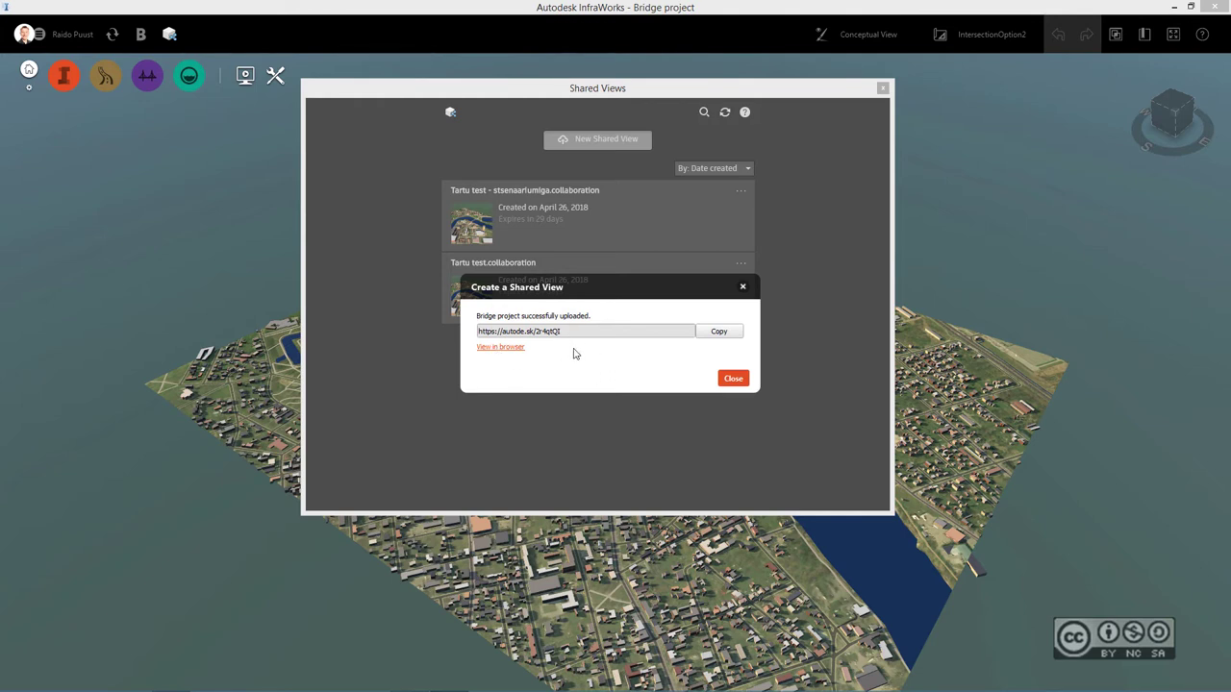
Copy the shared view link and open it in Internet Explorer
click(720, 332)
key(super+s)
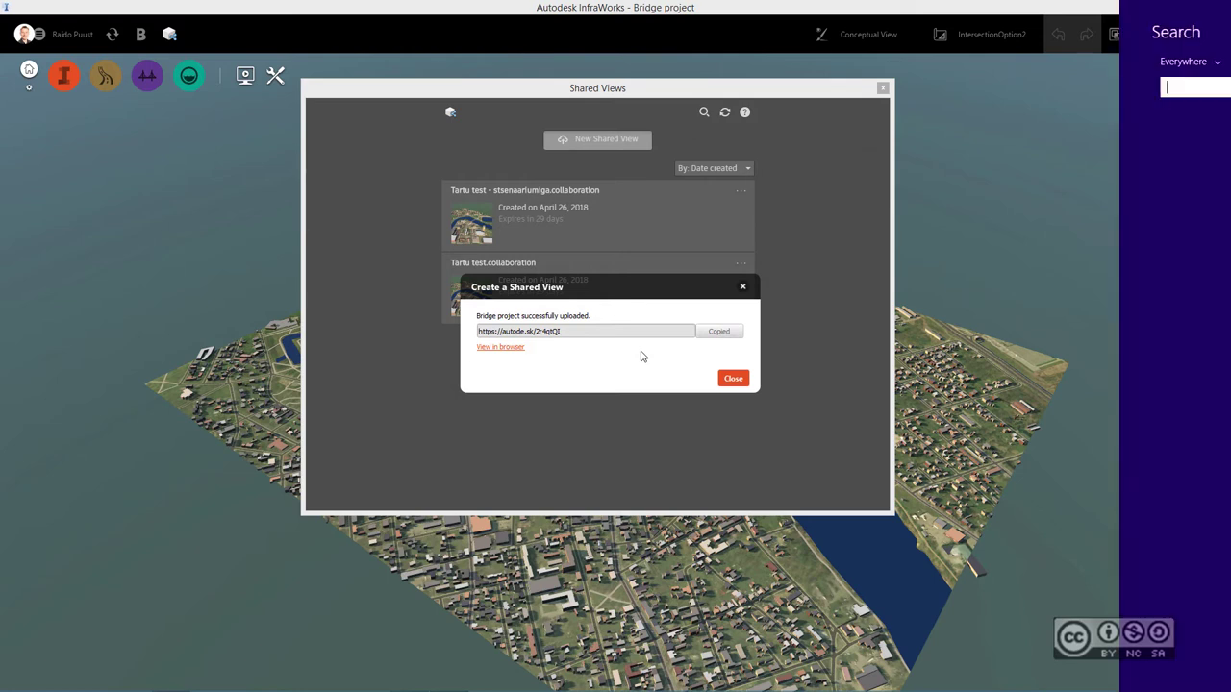
text(internet Explorer)
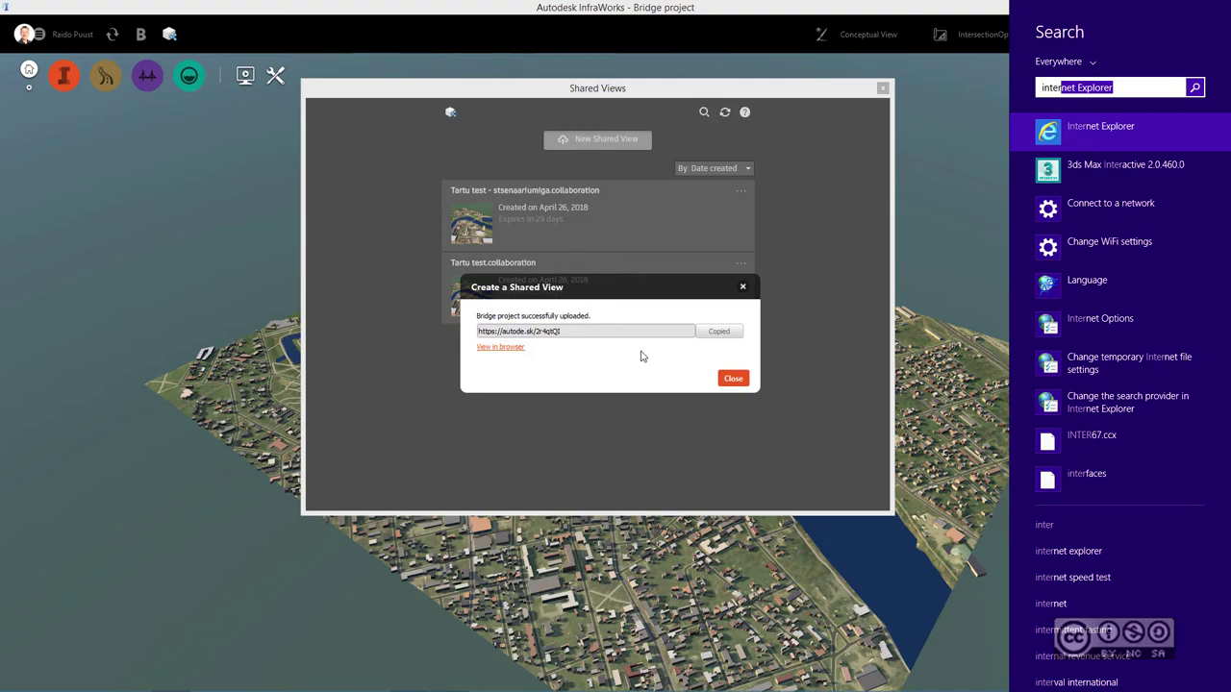
key(Return)
click(333, 27)
key(ctrl+v)
key(Return)
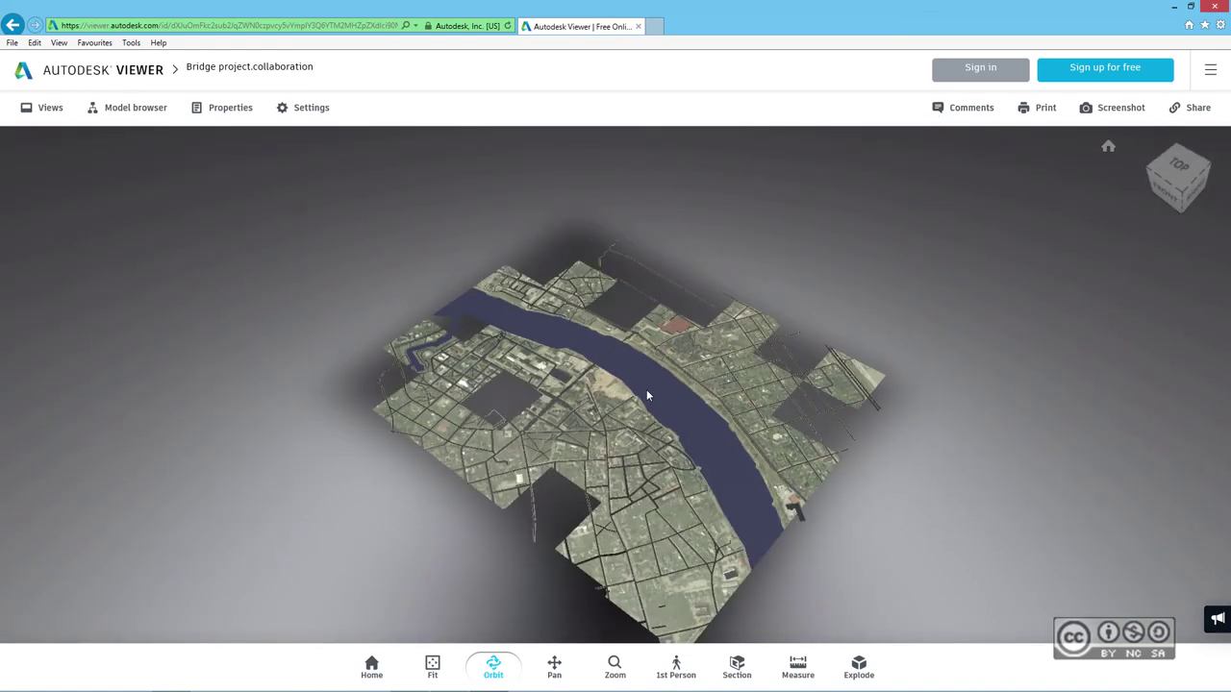
Zoom in on the bridge and re-angle the view along it
scroll(608, 376, up, 3)
scroll(608, 376, up, 3)
scroll(608, 382, up, 5)
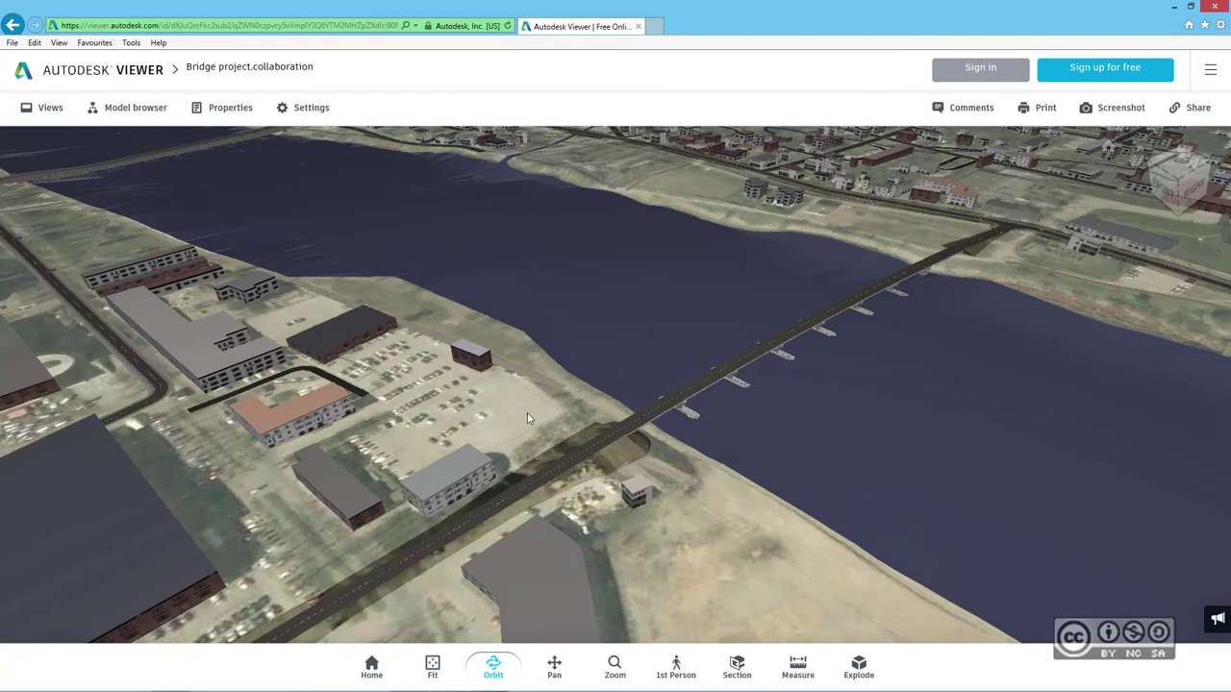
drag(527, 413, 558, 307)
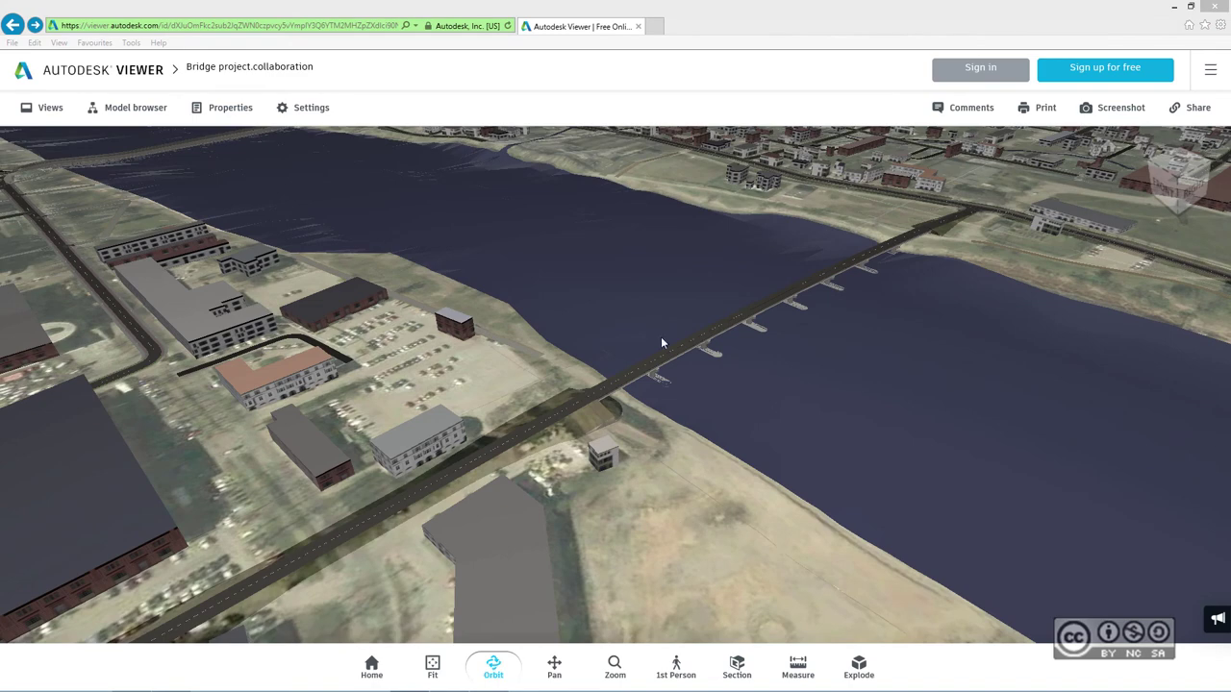
Sign in to Autodesk Viewer through the Comments panel and start a new comment
click(972, 107)
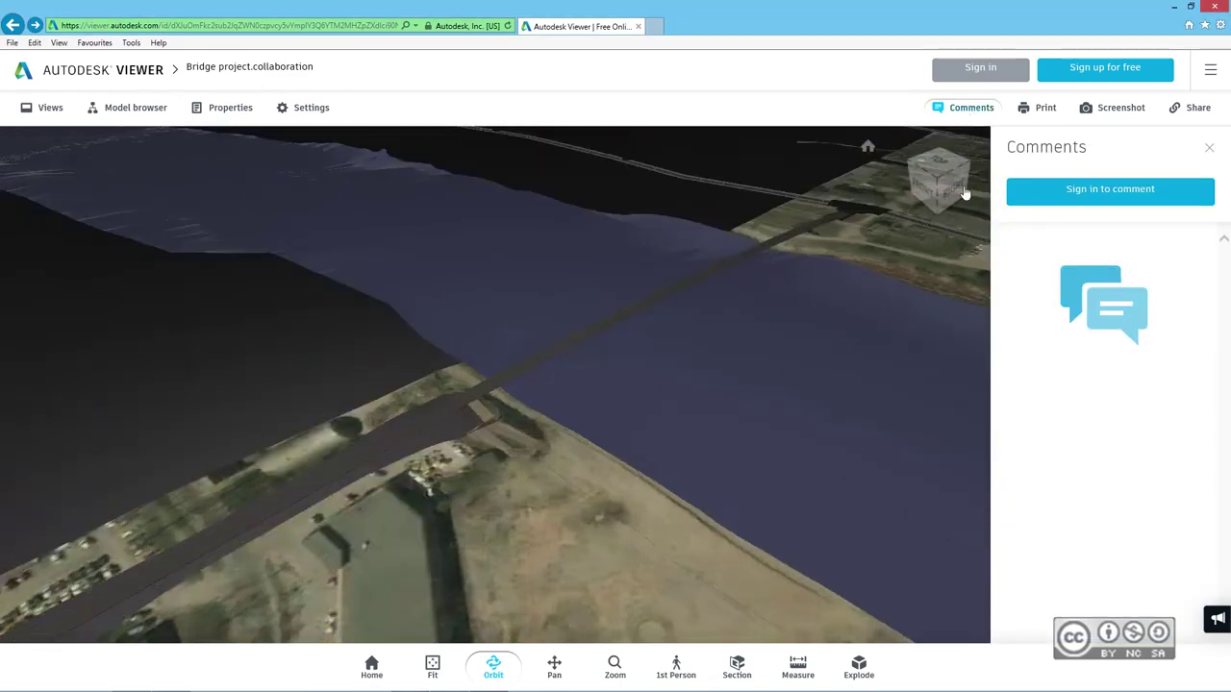
click(1104, 190)
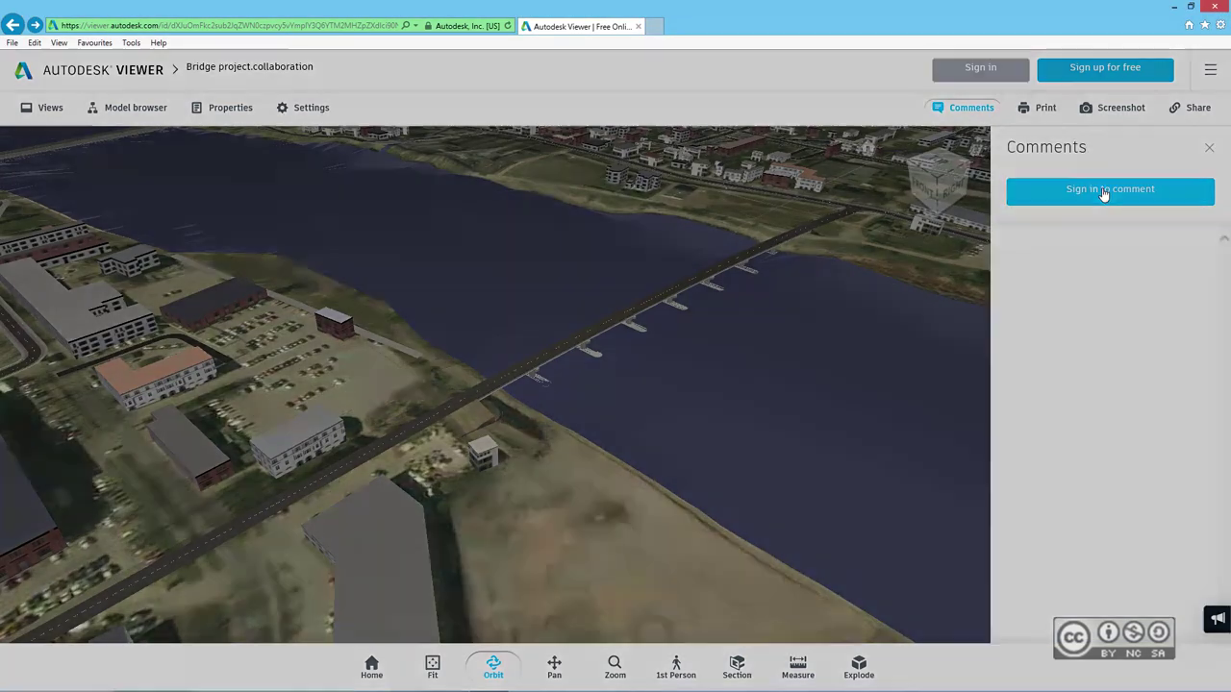
text(r)
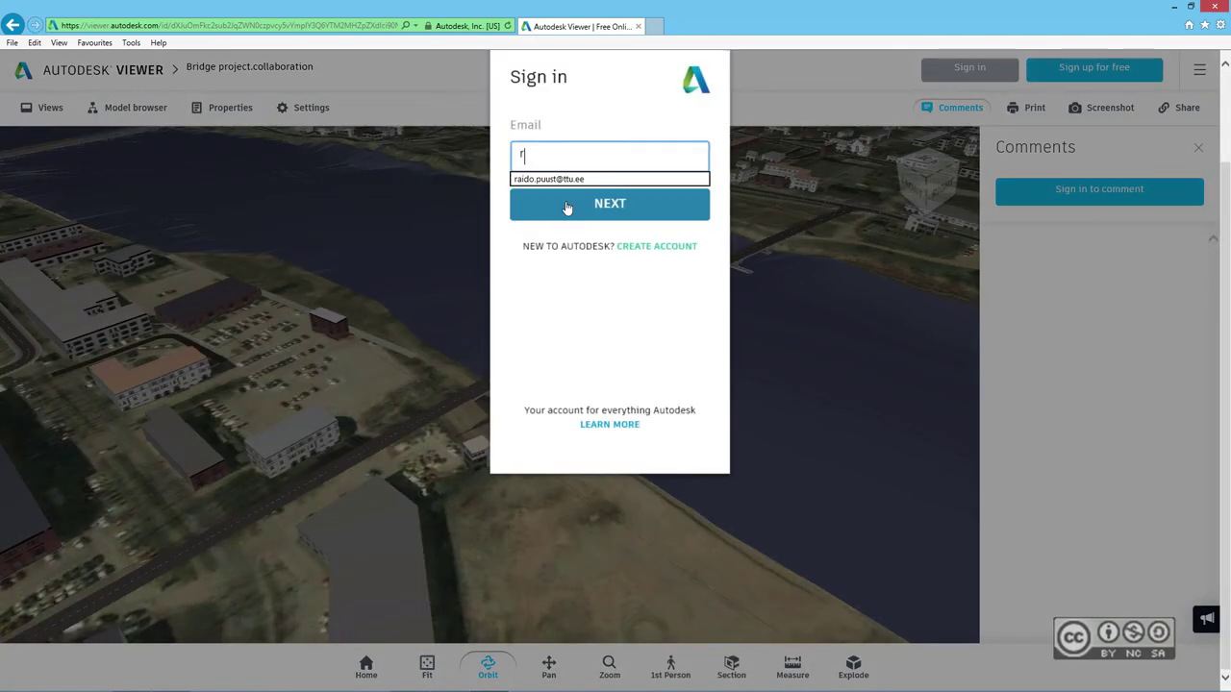
text(aid)
click(567, 206)
text(*******)
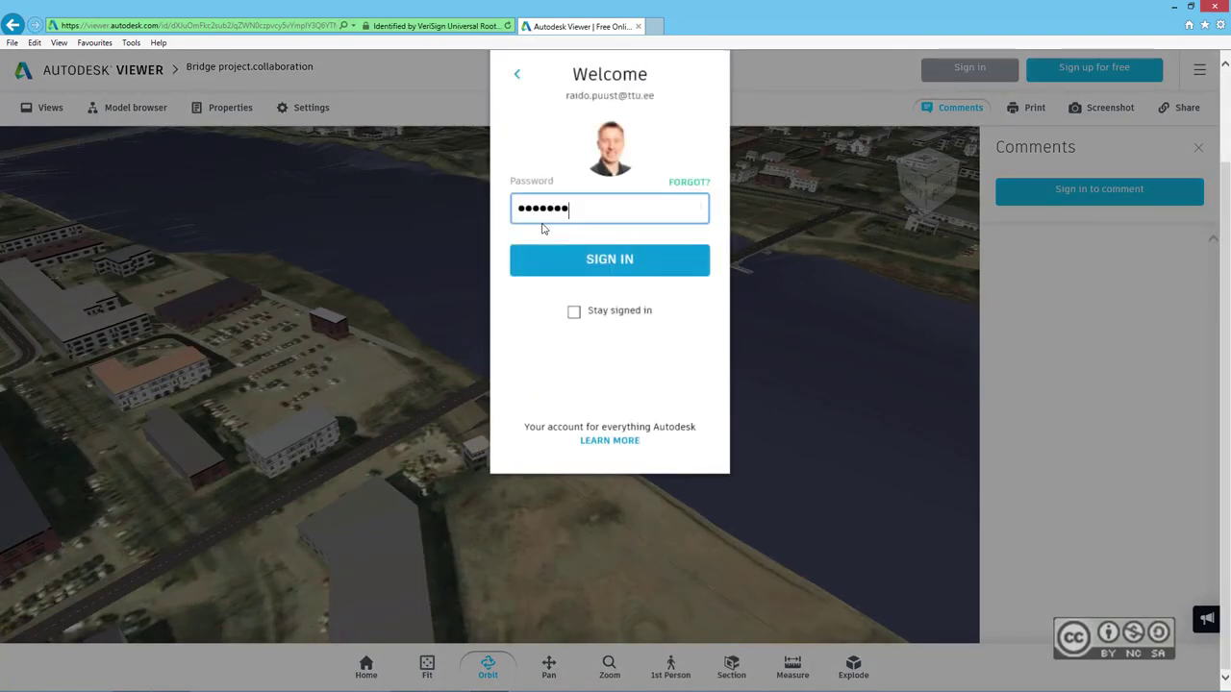
text(*)
click(610, 260)
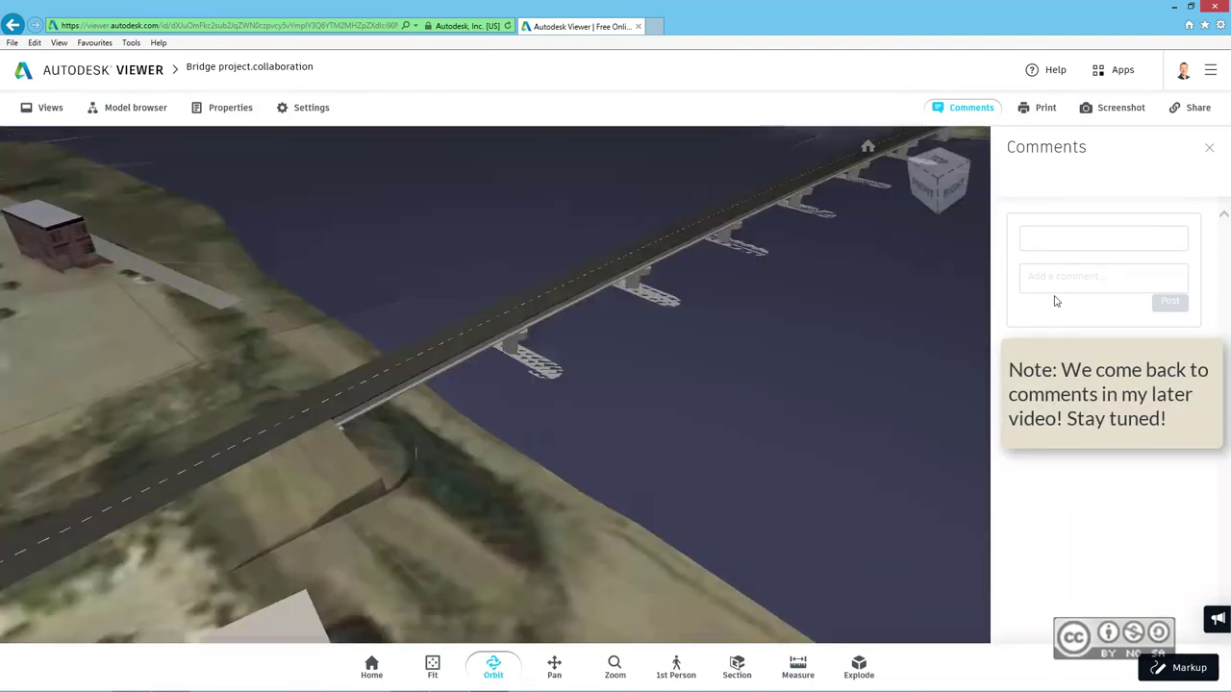
click(1098, 278)
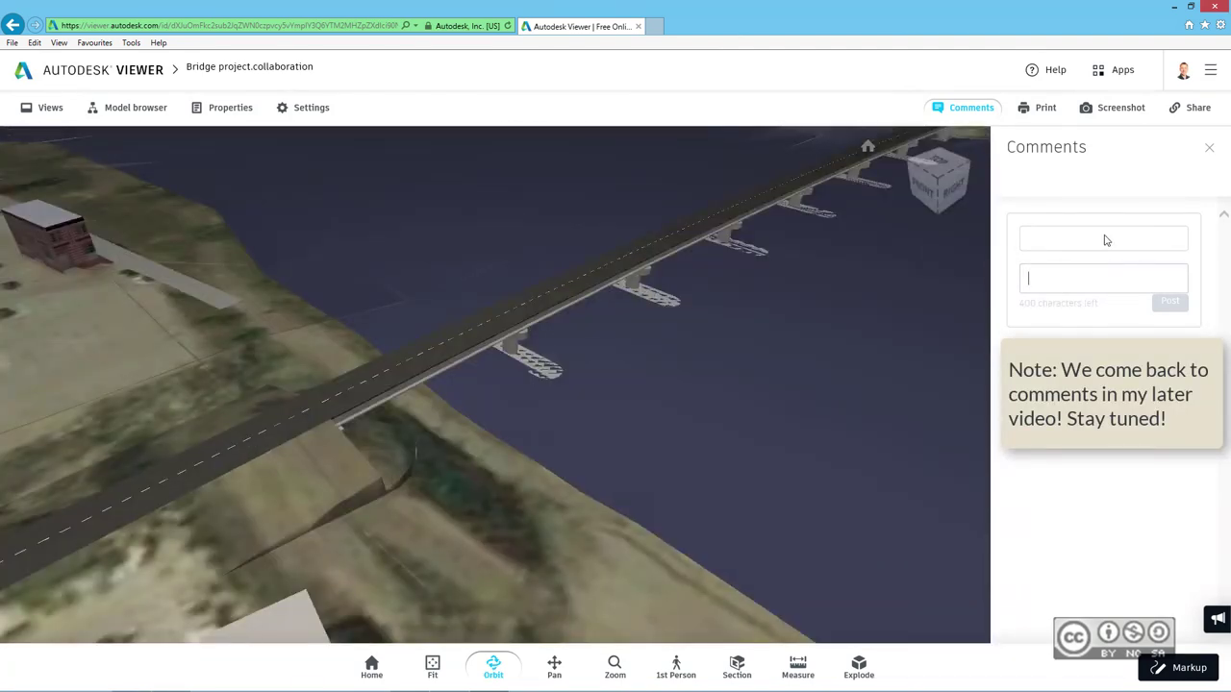